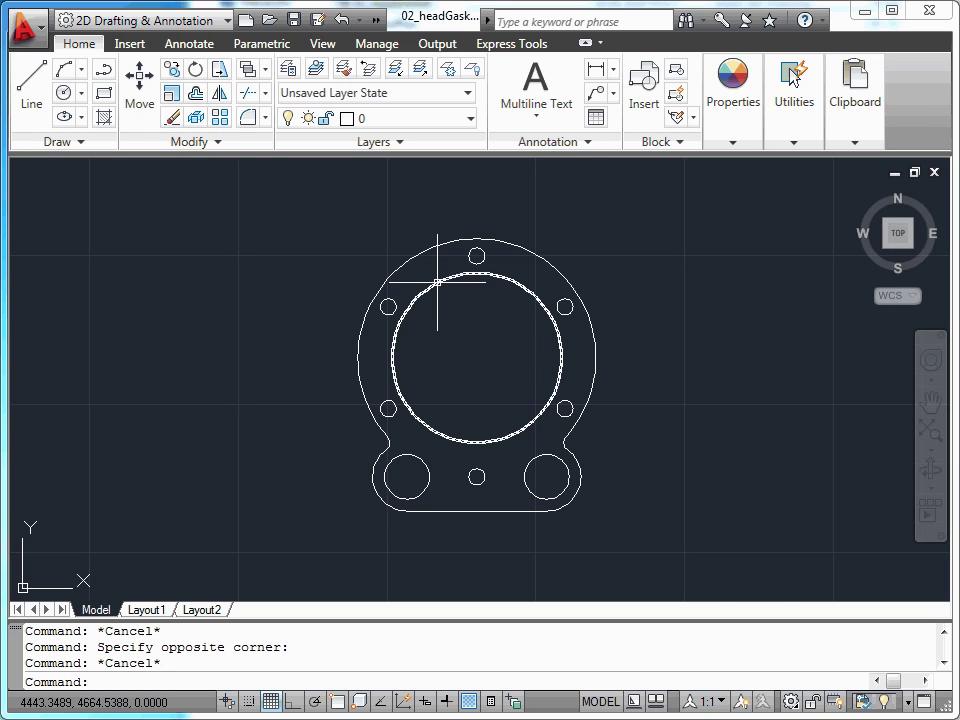
click(437, 283)
click(437, 283)
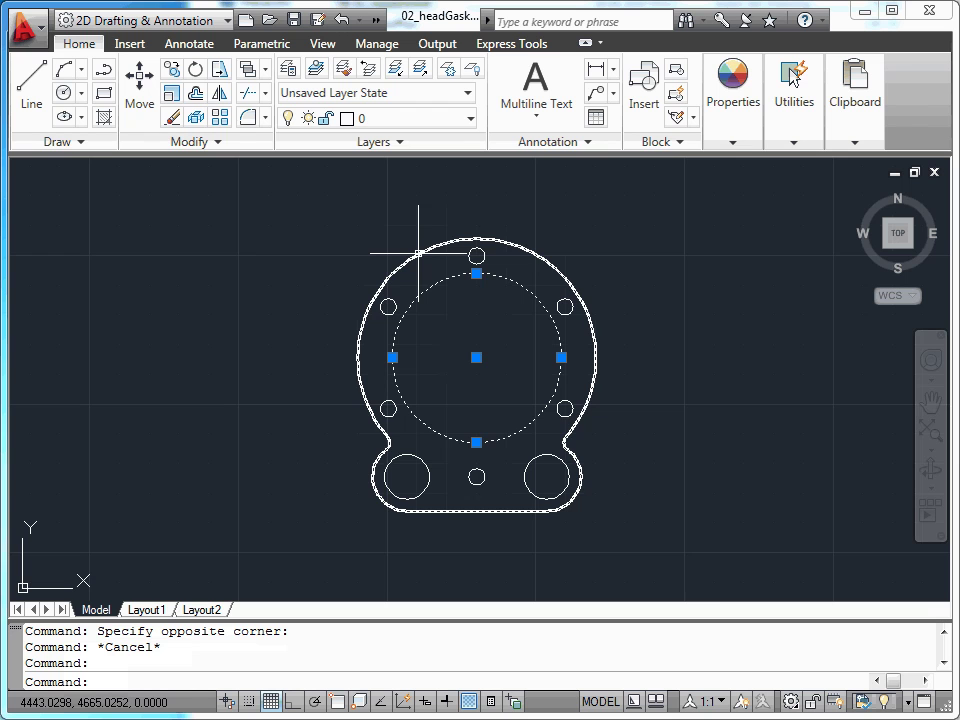
click(418, 253)
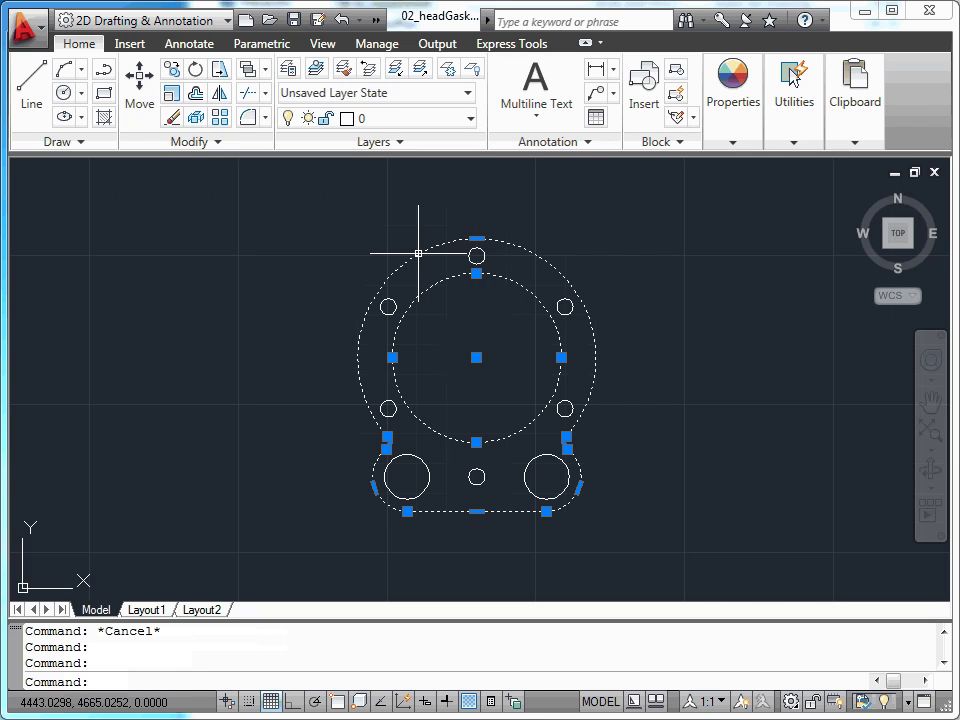
key(Escape)
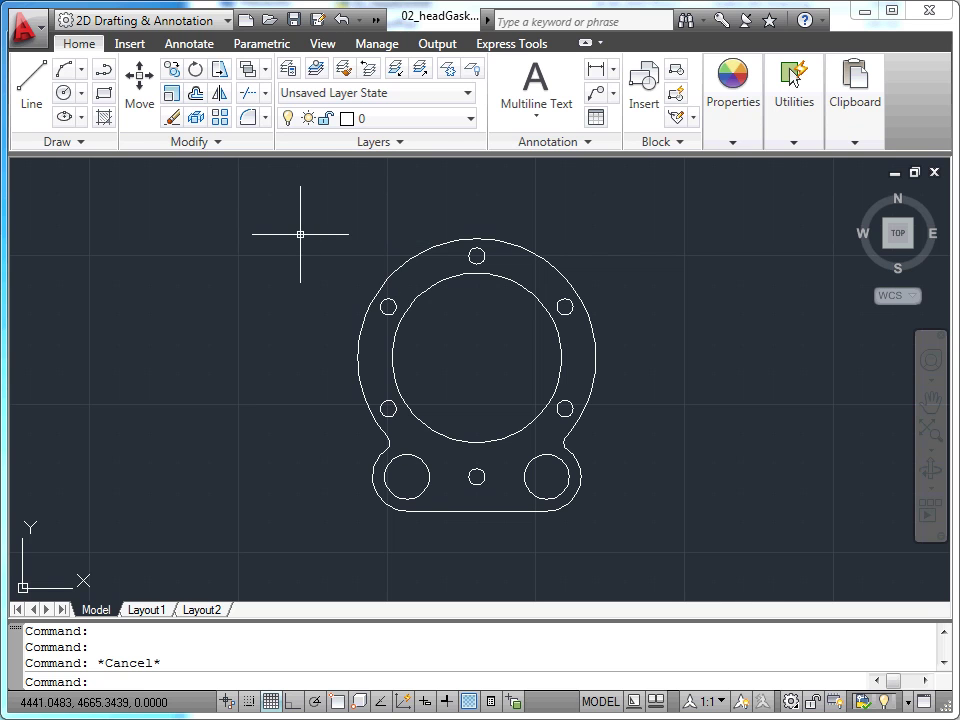
click(300, 231)
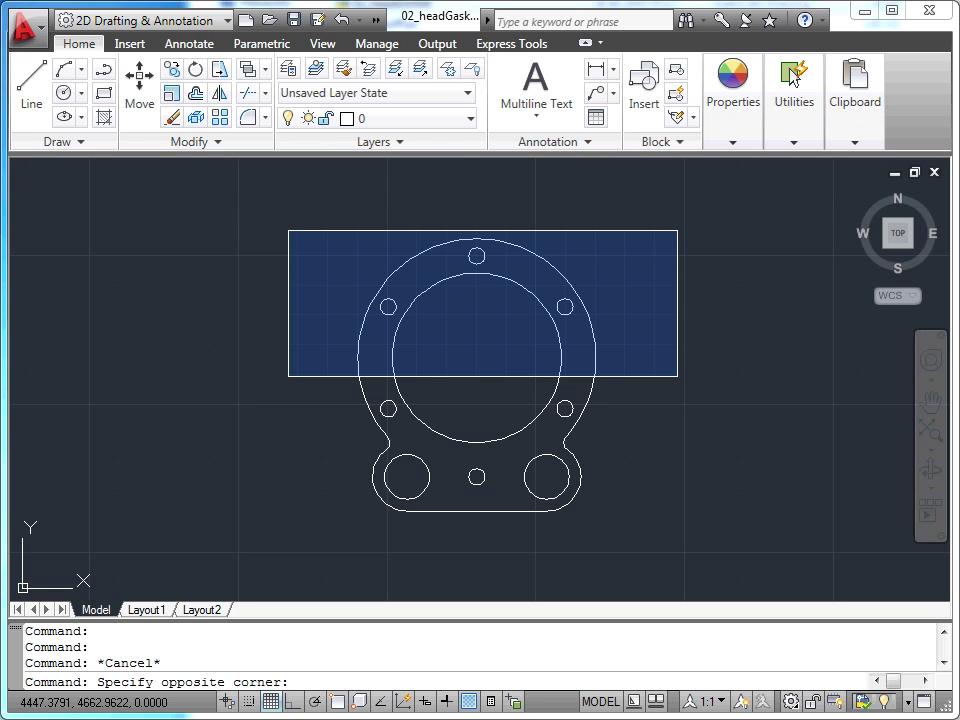
click(677, 377)
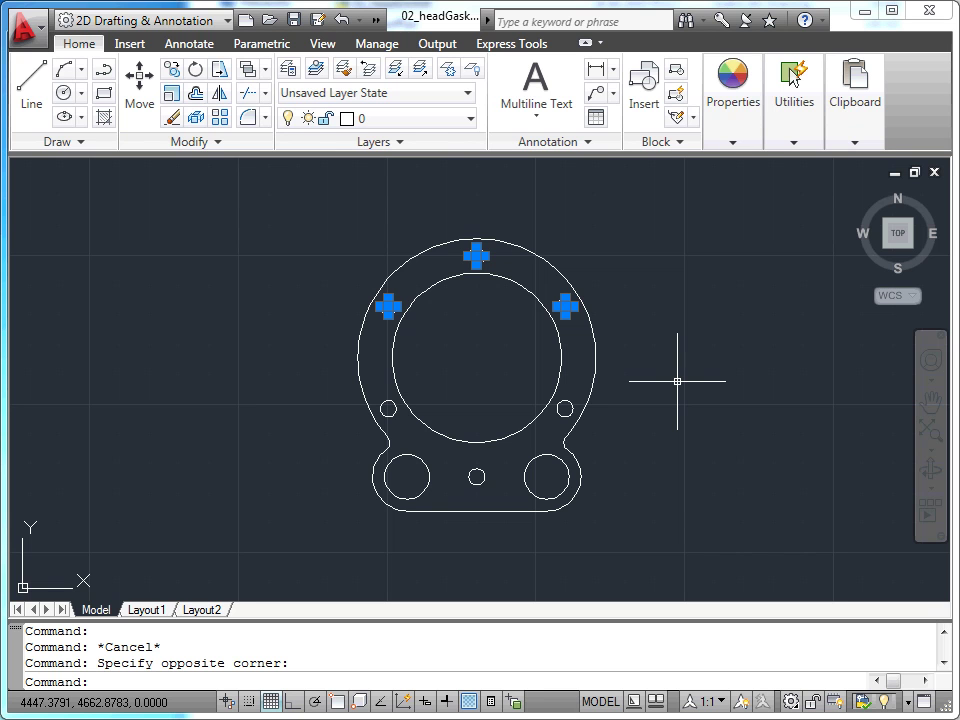
key(Escape)
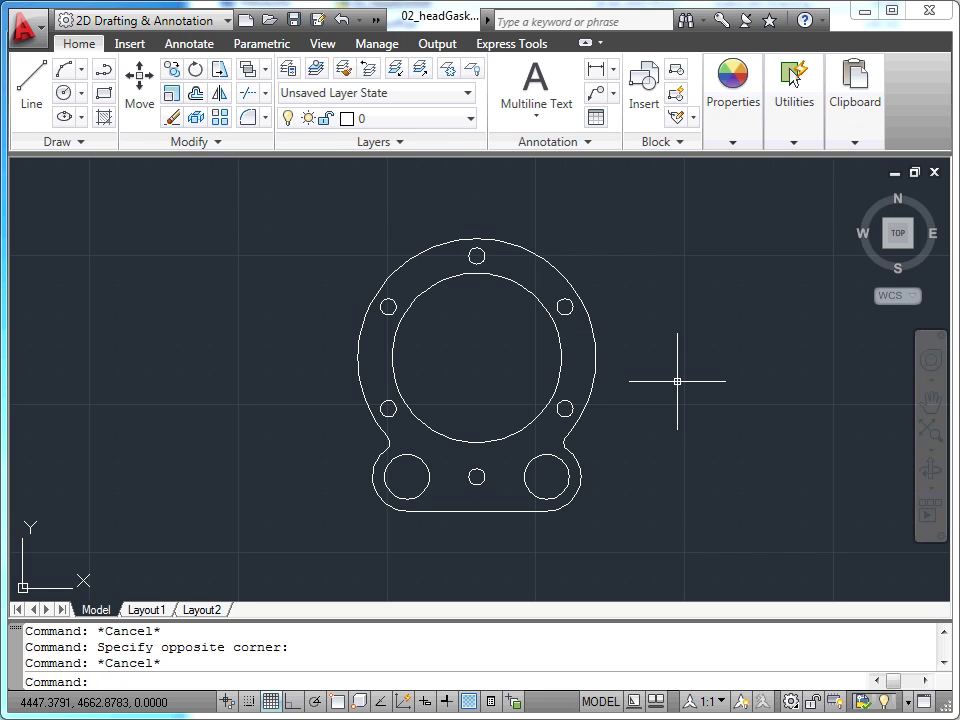
click(647, 228)
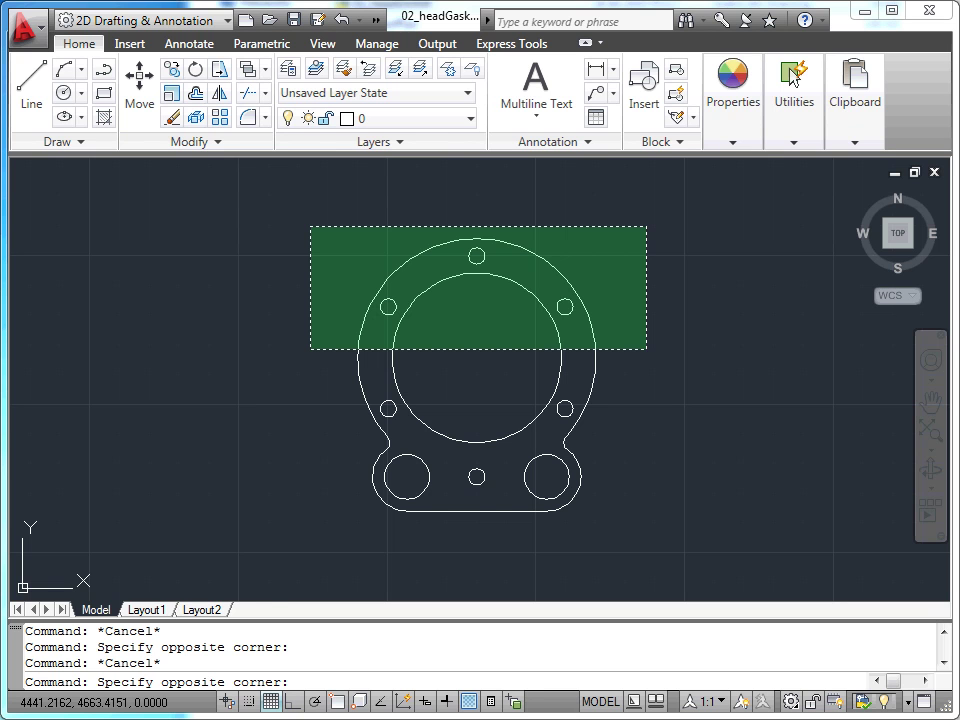
click(310, 349)
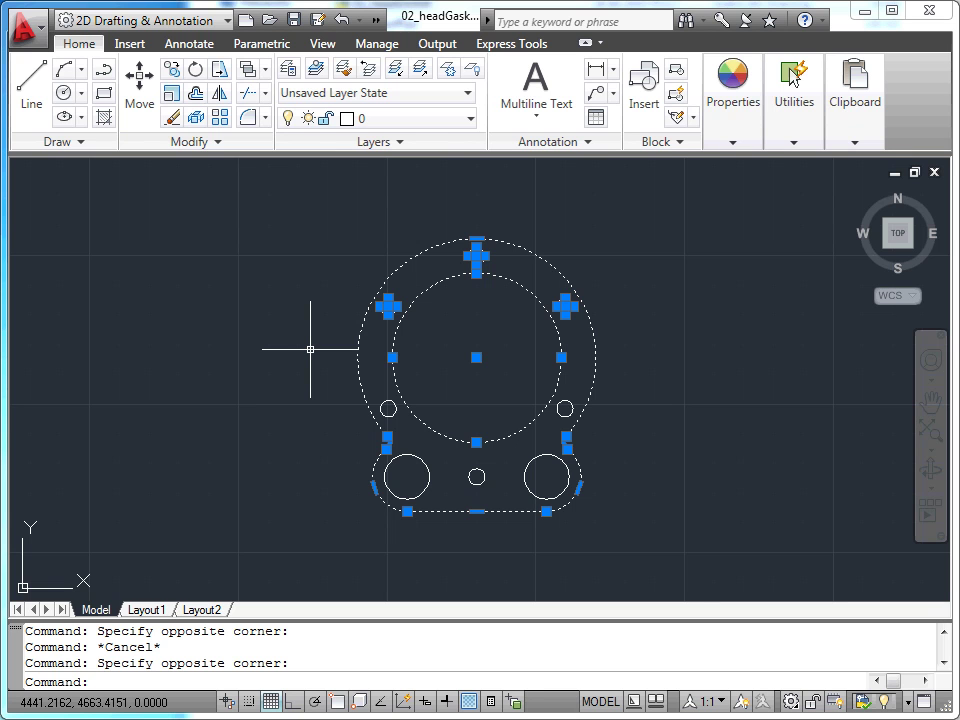
key(Escape)
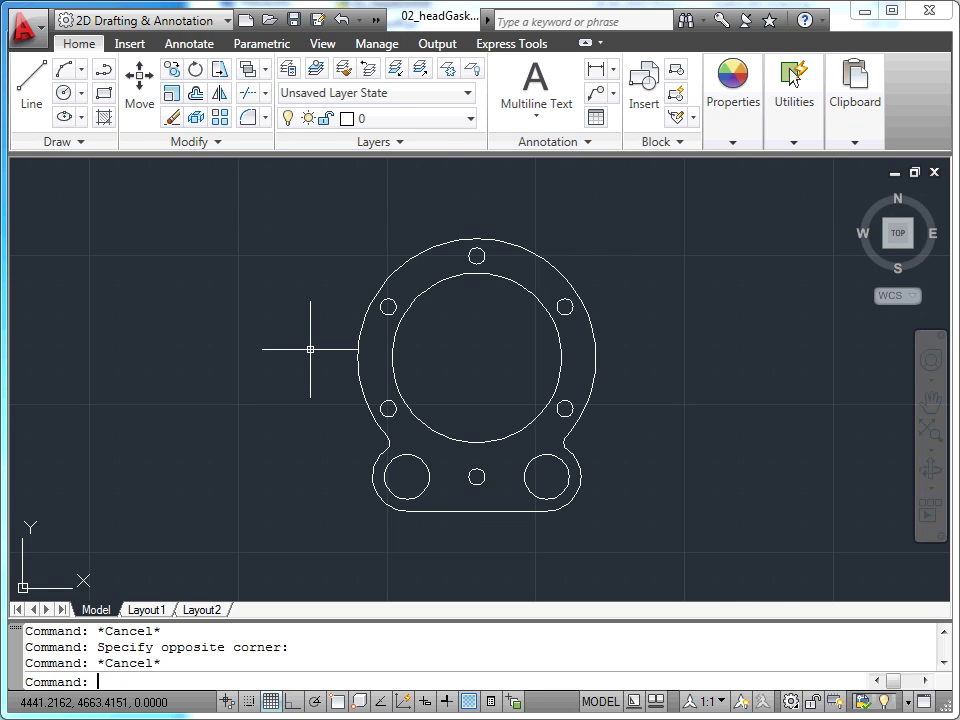
key(alt)
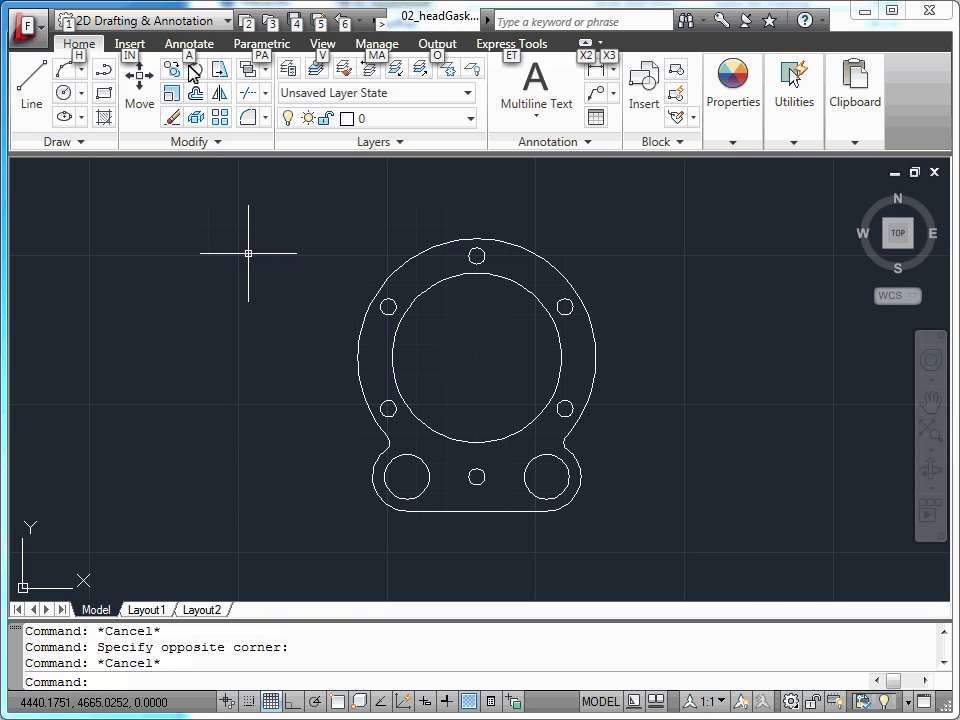
right_click(249, 257)
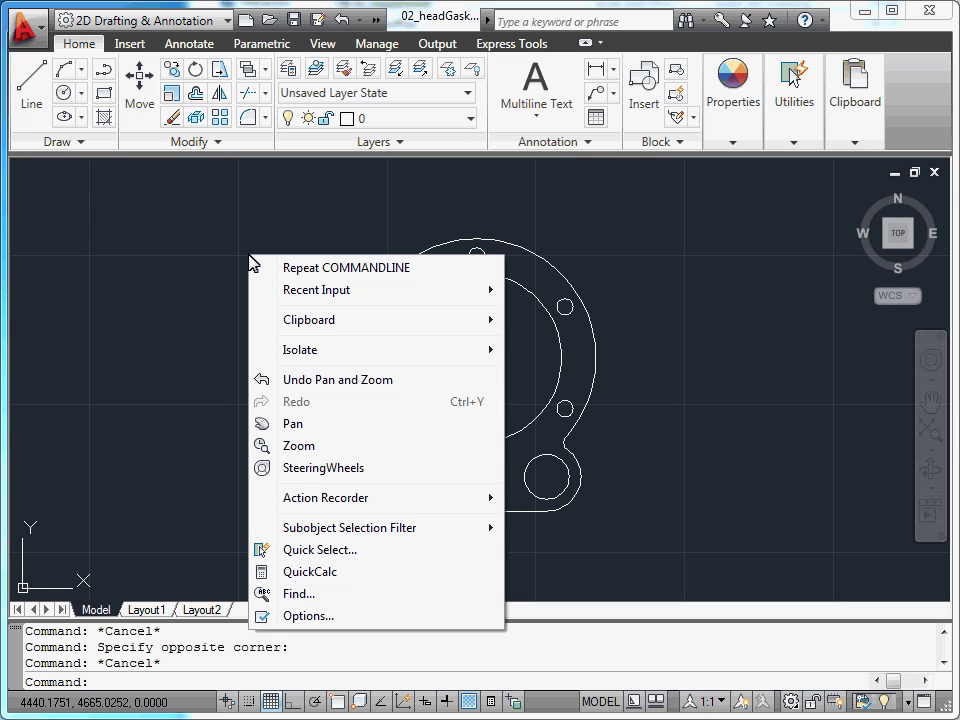
right_click(142, 120)
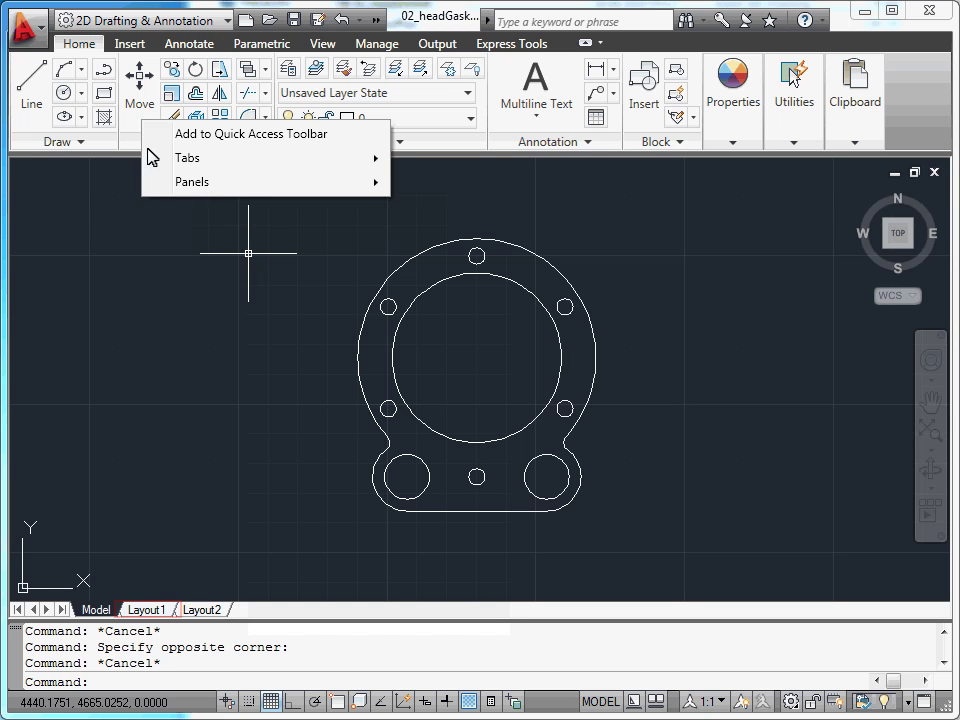
right_click(158, 616)
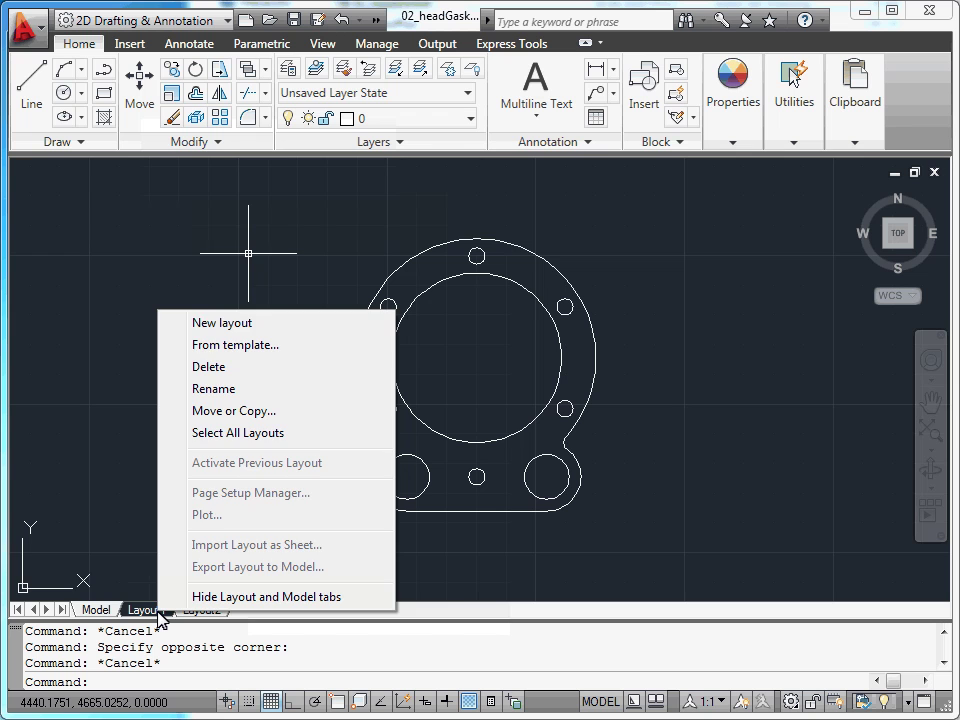
key(Escape)
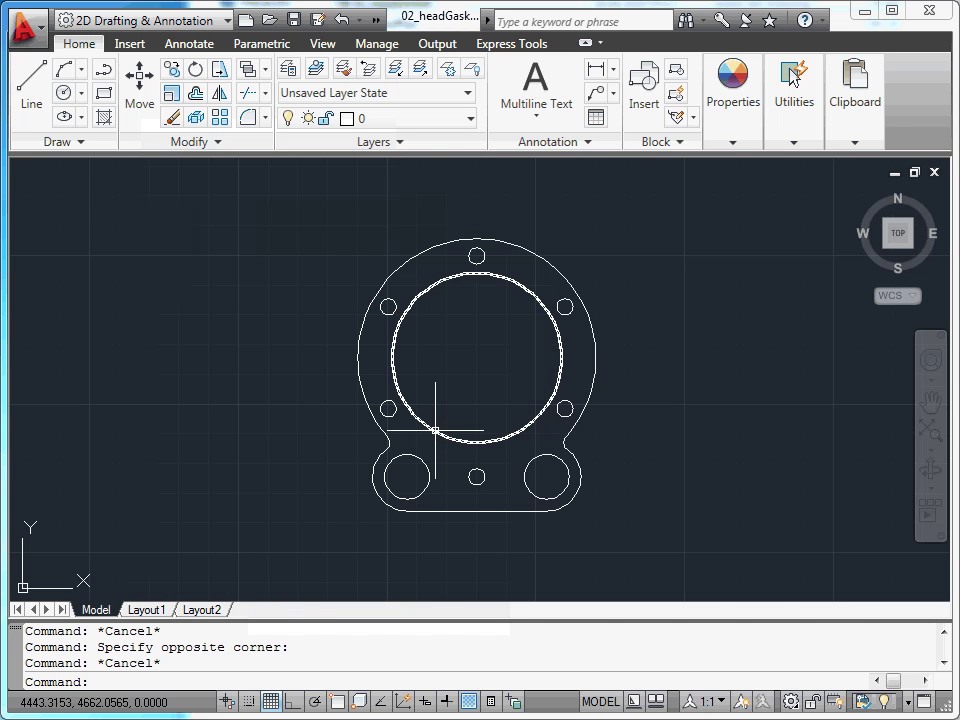
click(435, 430)
right_click(435, 430)
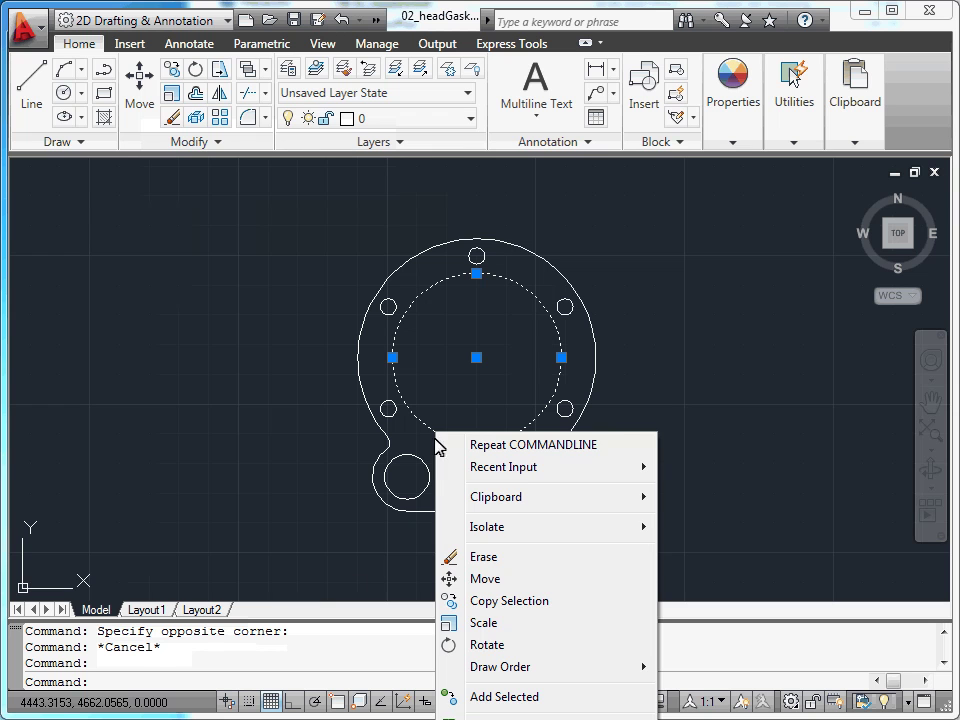
key(Escape)
key(Escape)
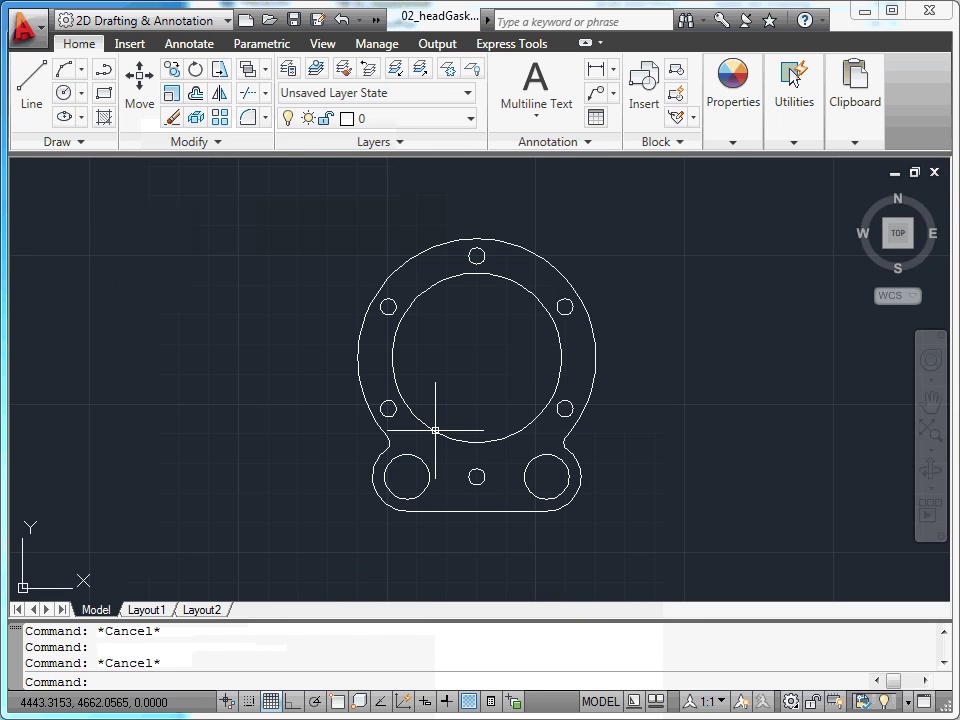